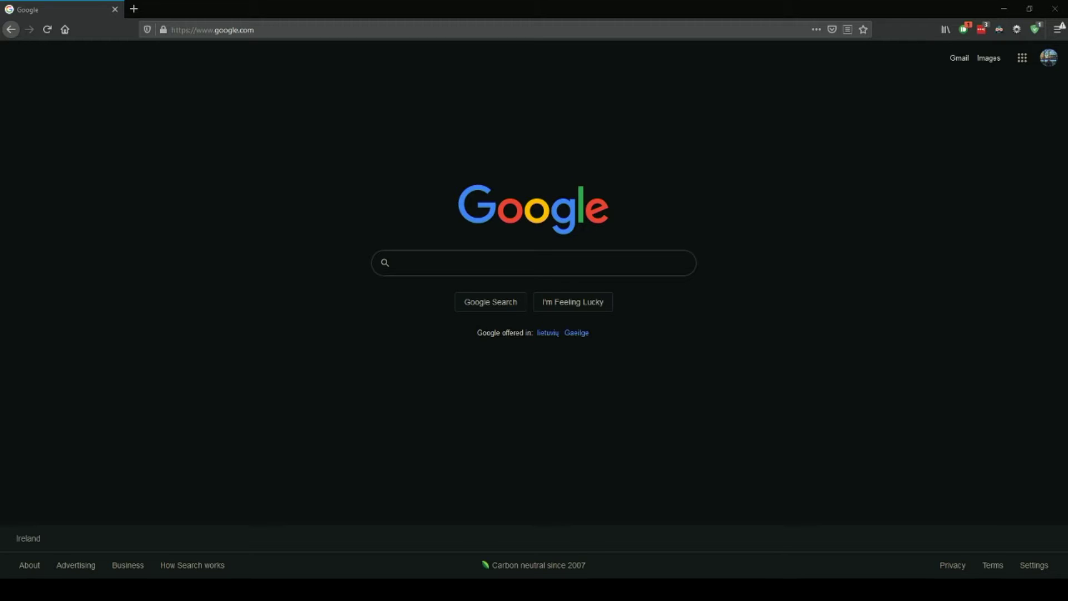
Run a Google search for apple limited to Wired's website with the query site:wired.com apple.
left_click(397, 262)
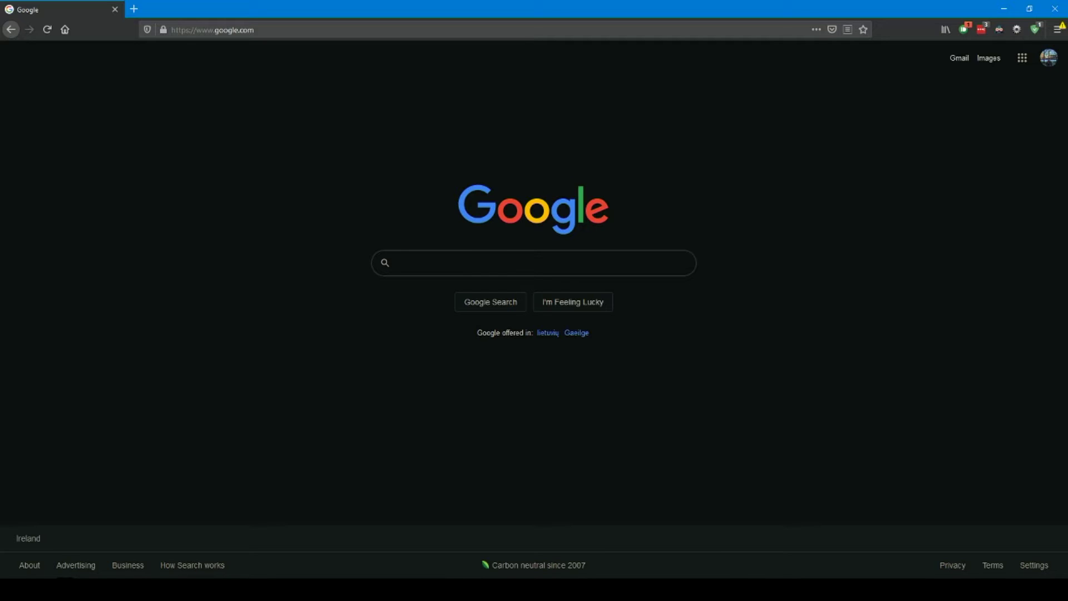
type("site")
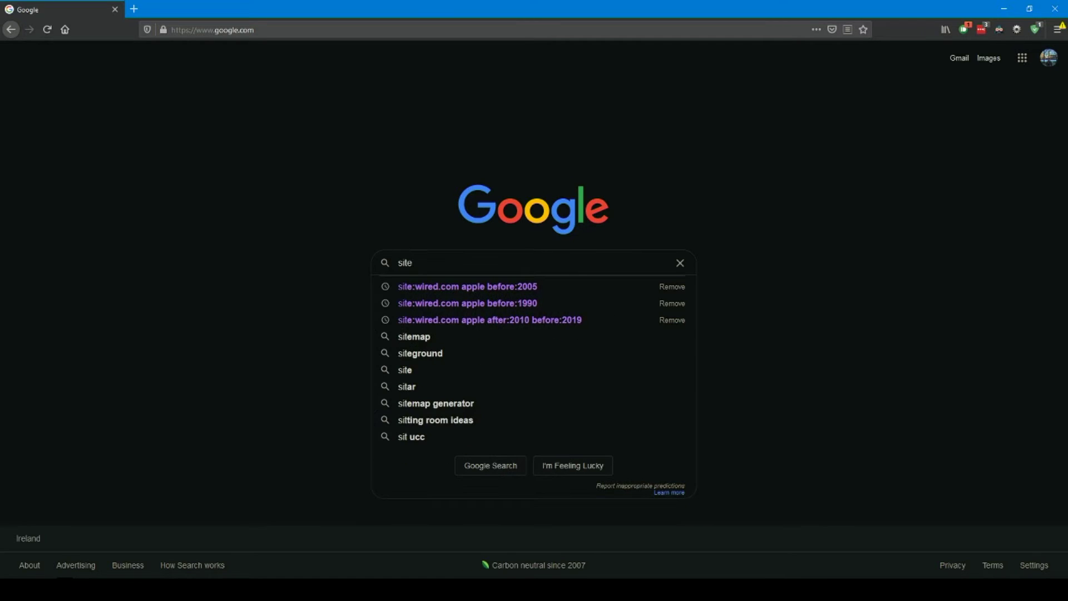
type(".wired.com")
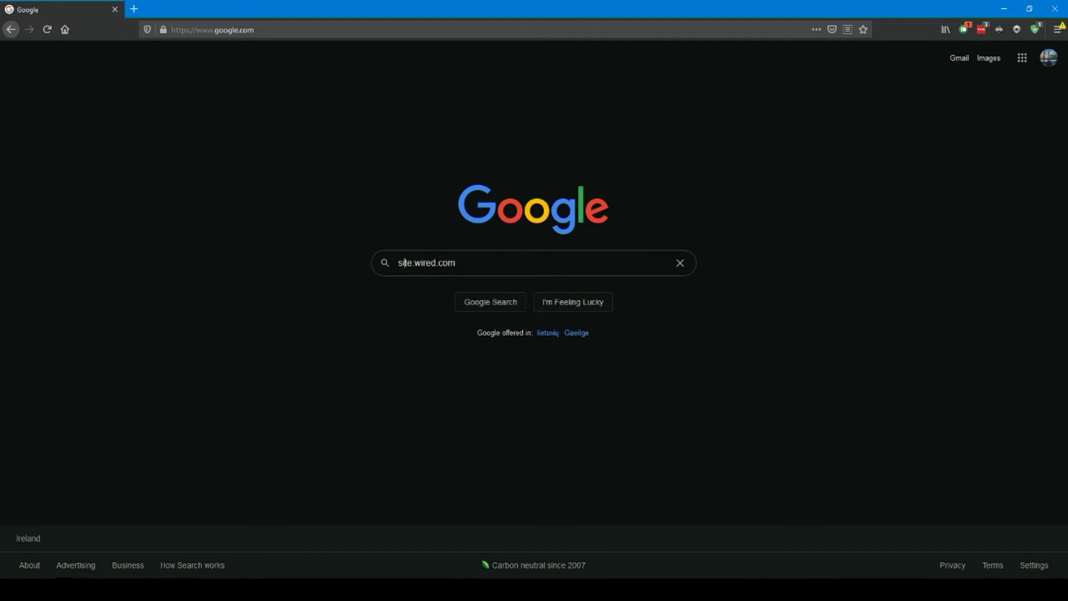
key("BackSpace")
key("BackSpace")
type("m apple")
key("Return")
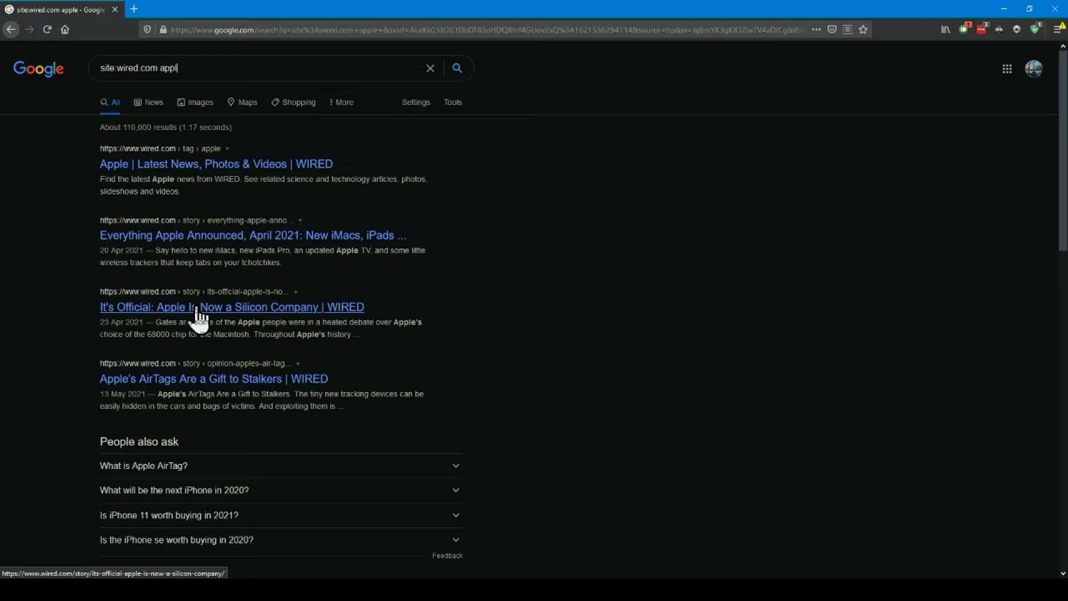
Extend the query to site:wired.com apple AND samsung, and run the search again.
left_click(189, 69)
type("AND ")
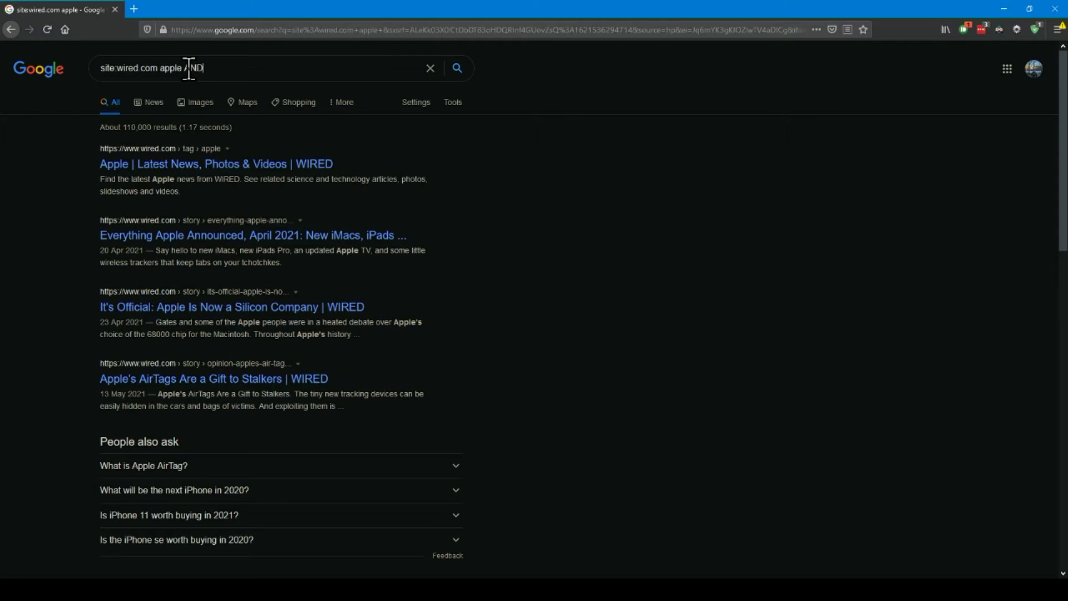
type("samsugn")
key("ctrl+shift+Left")
key("BackSpace")
type("samsu")
key("ctrl+shift+Left")
type("samsung")
key("ctrl+shift+Left")
key("BackSpace")
type("samsung")
key("Return")
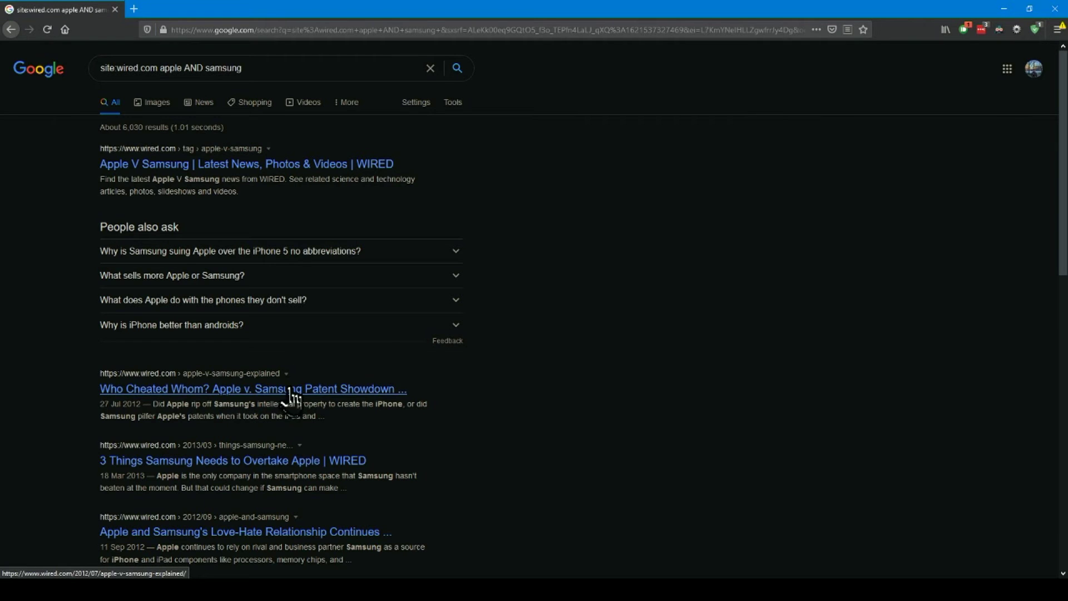
Skim the results, replace AND with OR between apple and samsung, rerun the search and look through the new results.
scroll(288, 396, "down", 1)
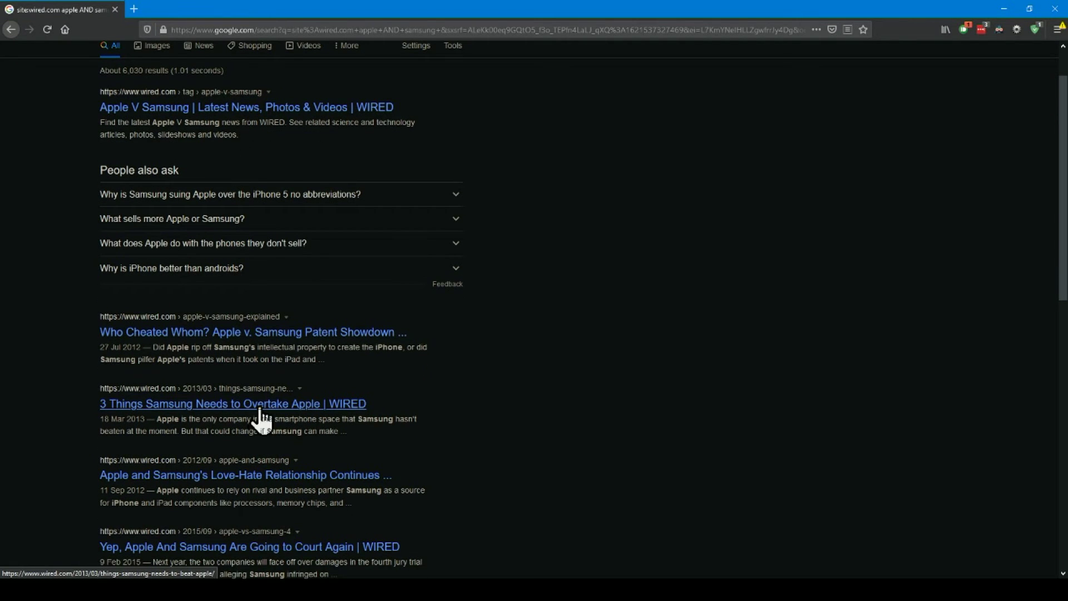
left_click(260, 417)
scroll(259, 411, "up", 2)
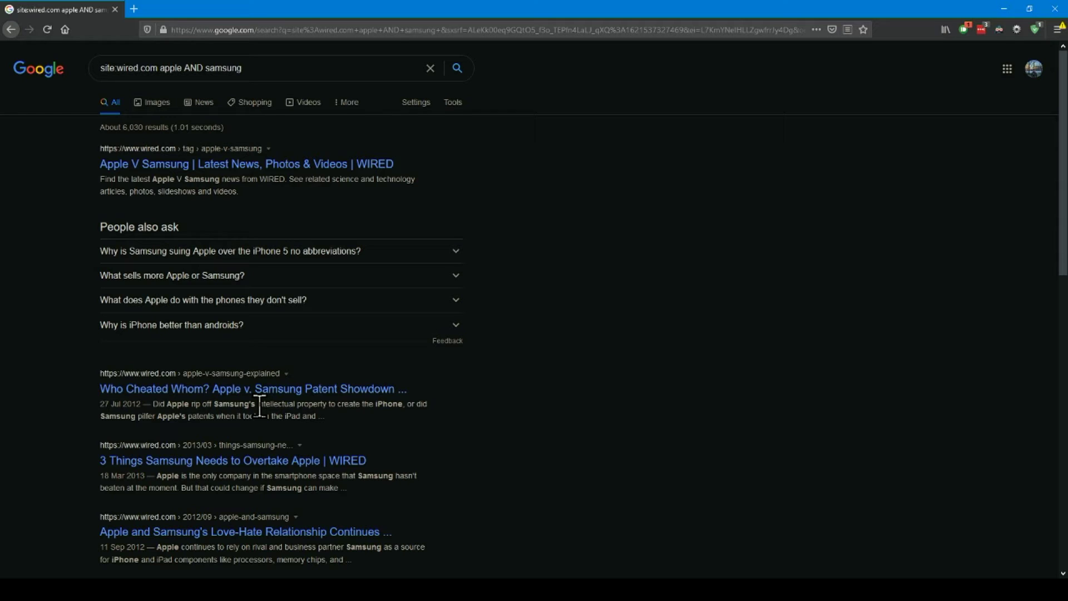
key("ctrl+shift+Right")
key("BackSpace")
type("OR")
key("Return")
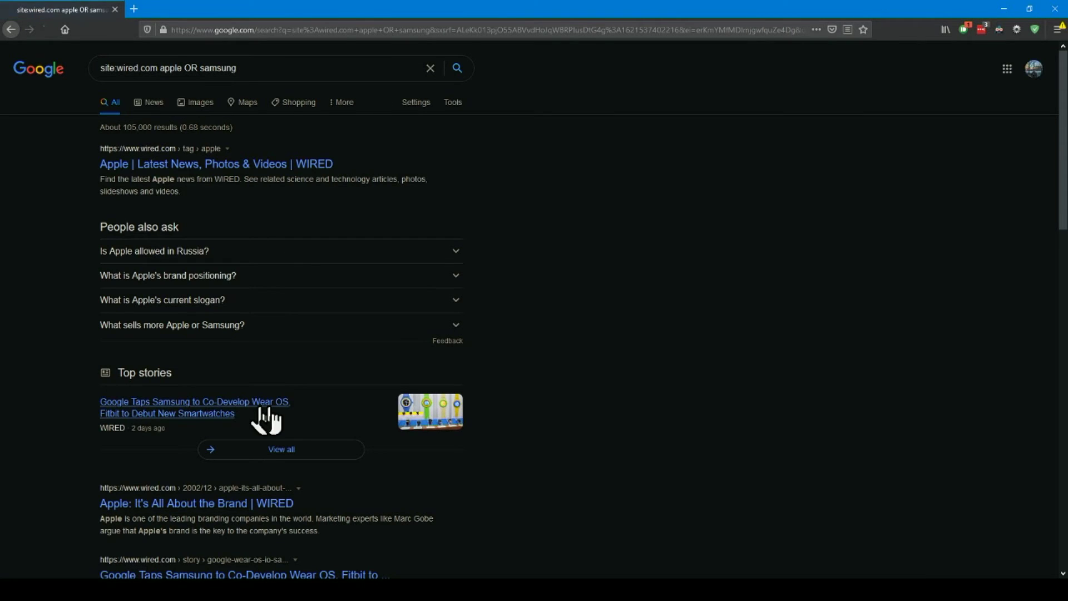
scroll(141, 158, "down", 2)
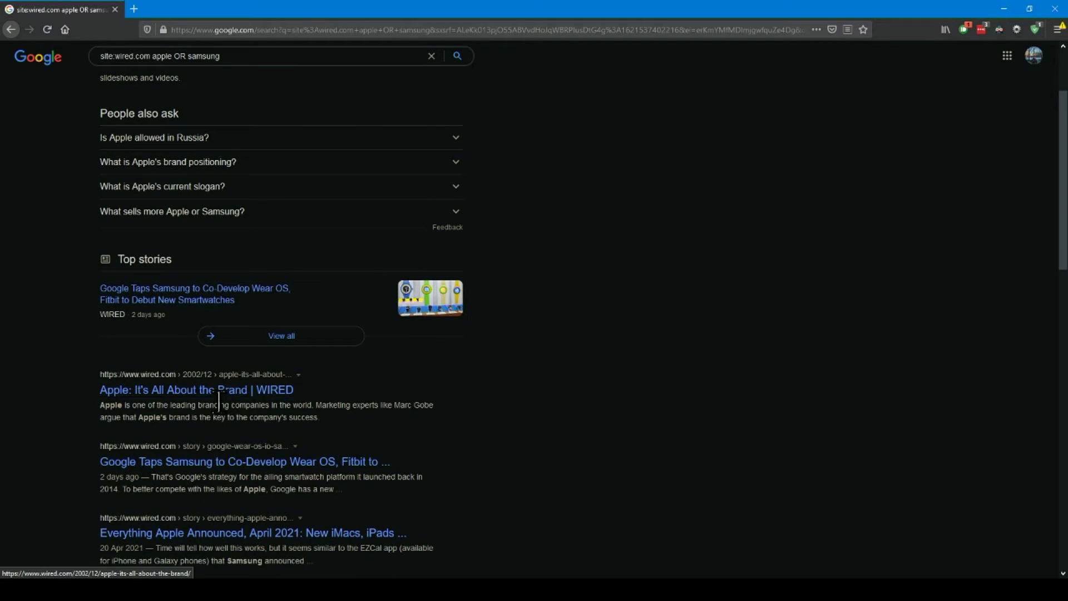
scroll(210, 409, "down", 1)
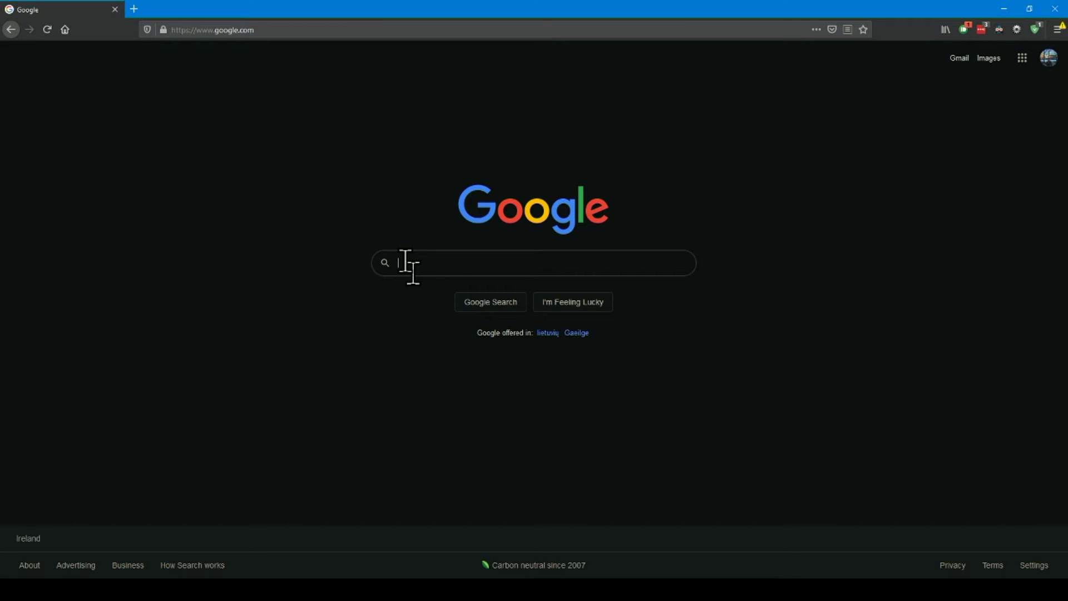
Run a new search for Wired pages dated before 2020 with the query site:wired.com before:2020.
type("site:wi")
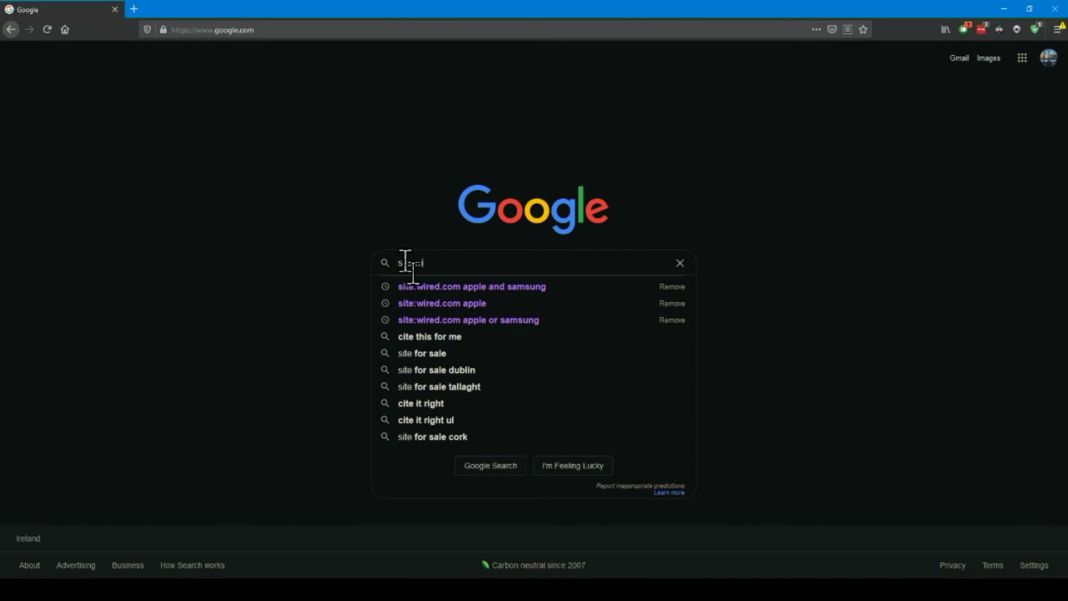
type("red.com")
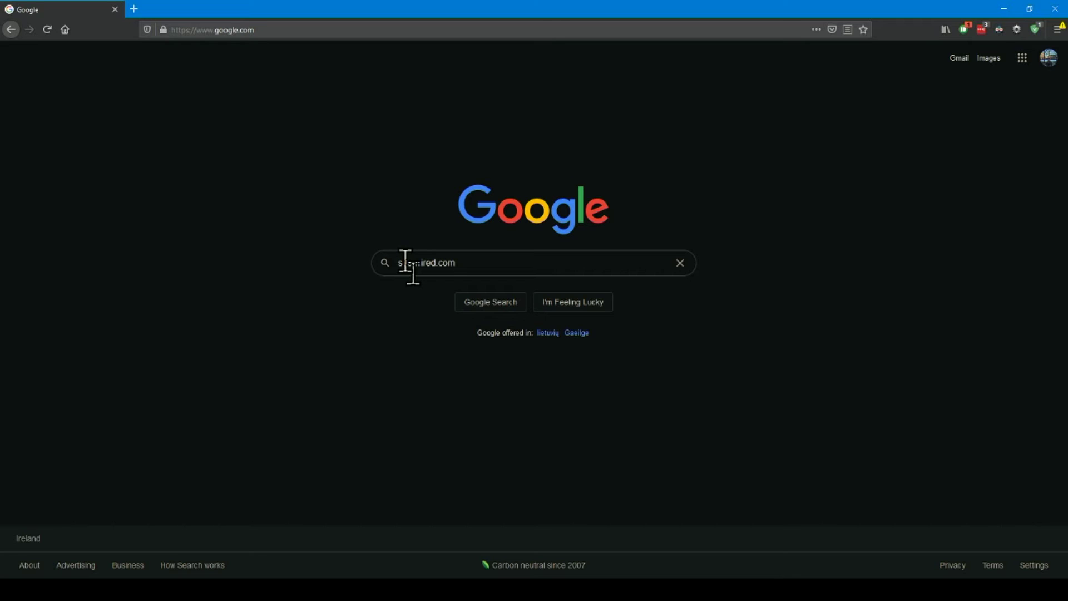
type(" before.")
type("2020")
key("Return")
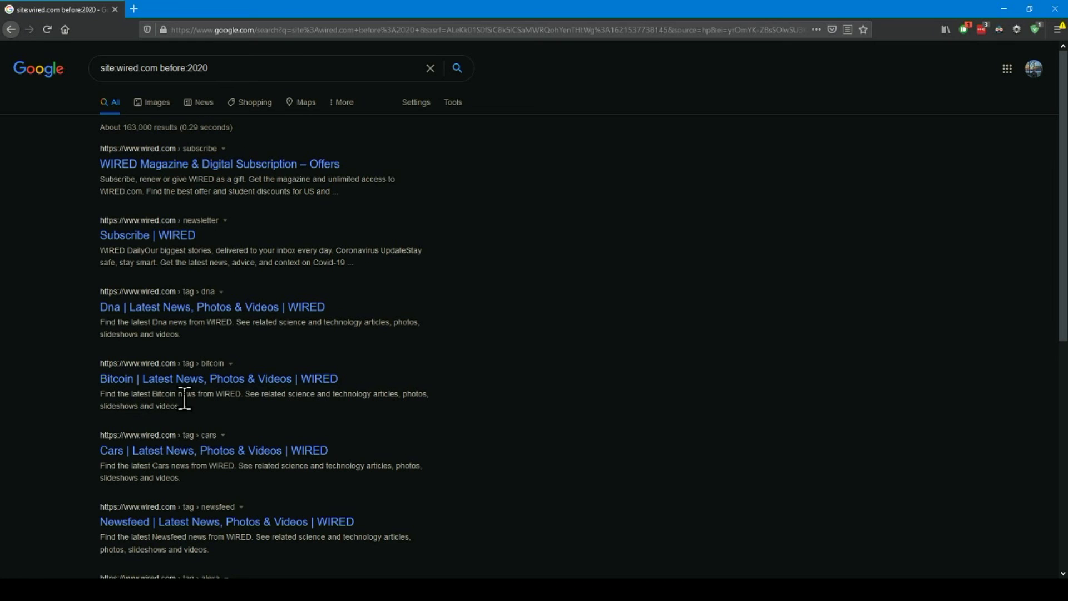
Look over the date-limited results, add apple to the start of the query and rerun the search.
scroll(181, 392, "down", 4)
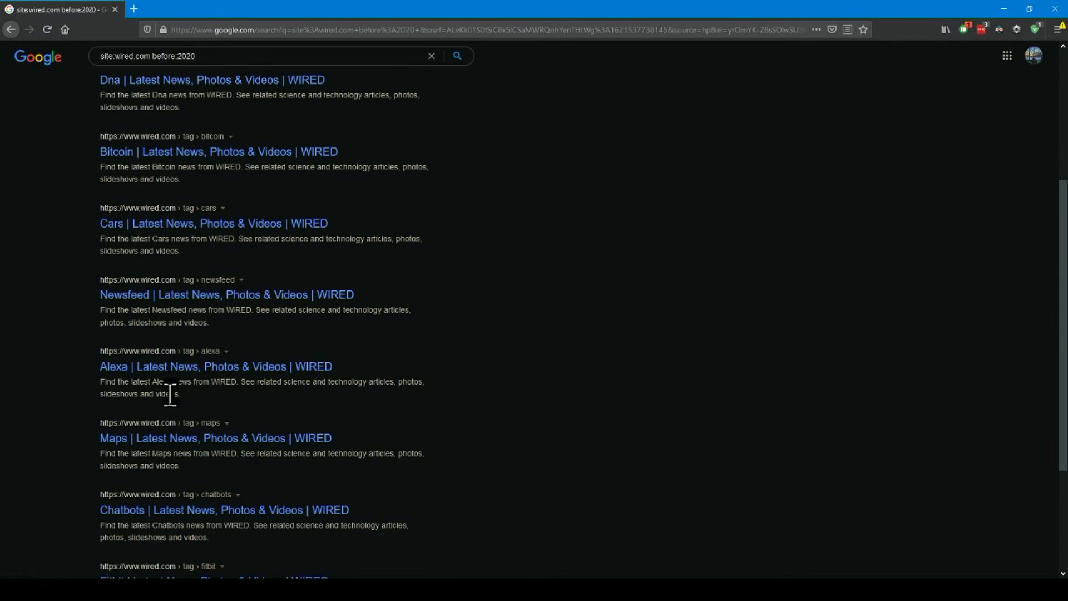
scroll(175, 472, "down", 3)
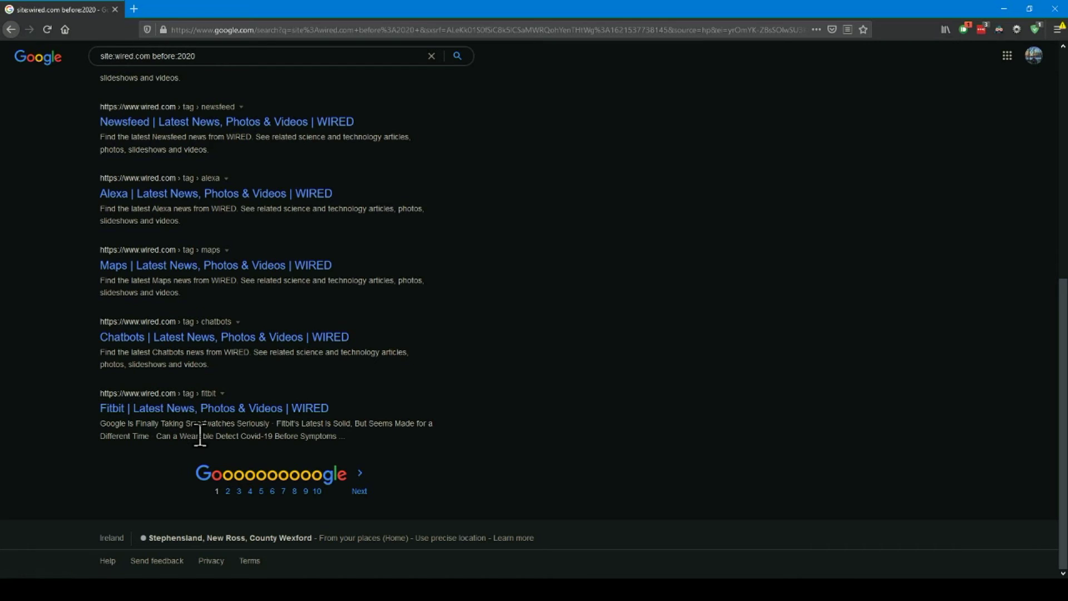
scroll(199, 429, "up", 7)
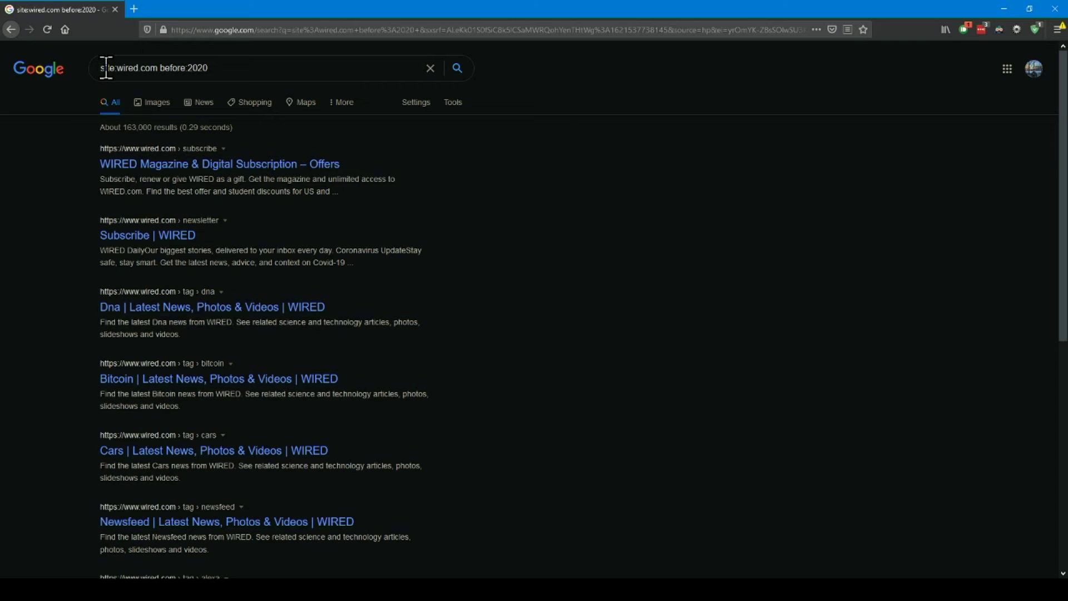
type("apple")
key("Return")
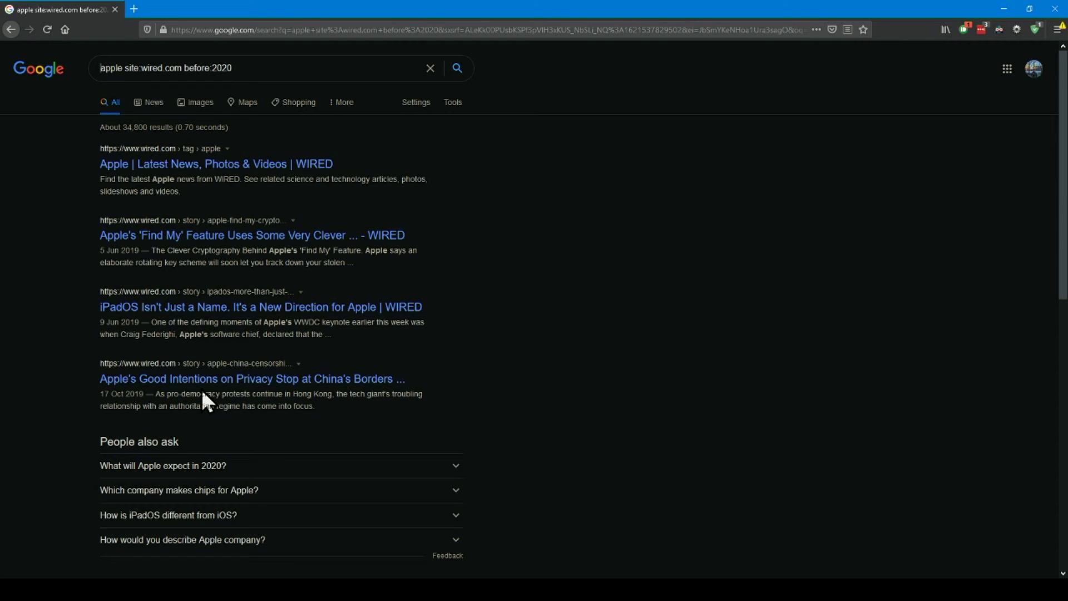
Clear the query and search for site:wired.com after:2020, and rerun it with apple added at the start.
key("ctrl+a")
key("BackSpace")
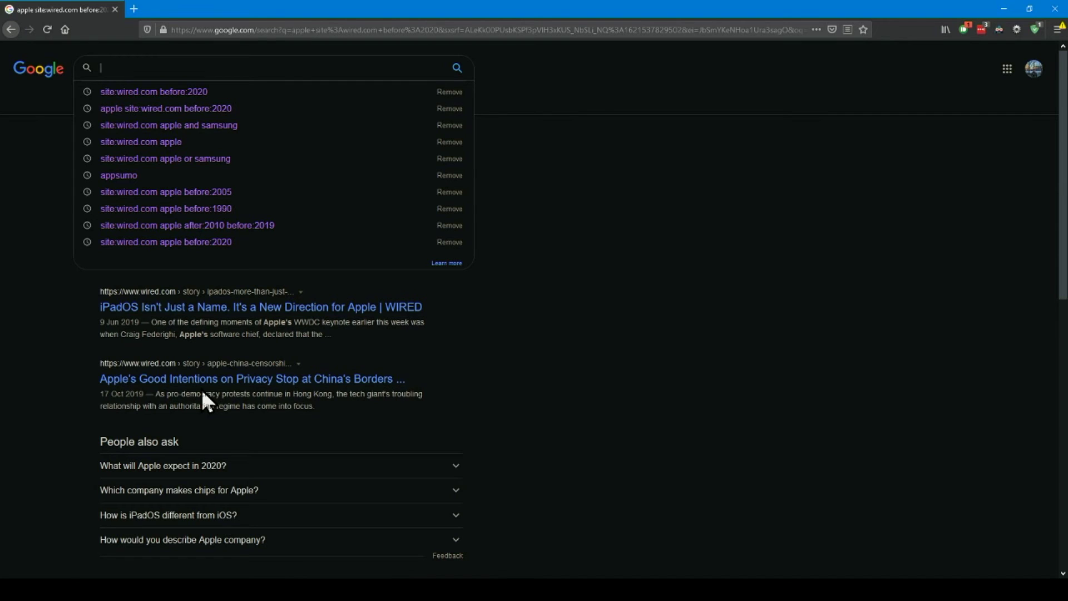
key("Return")
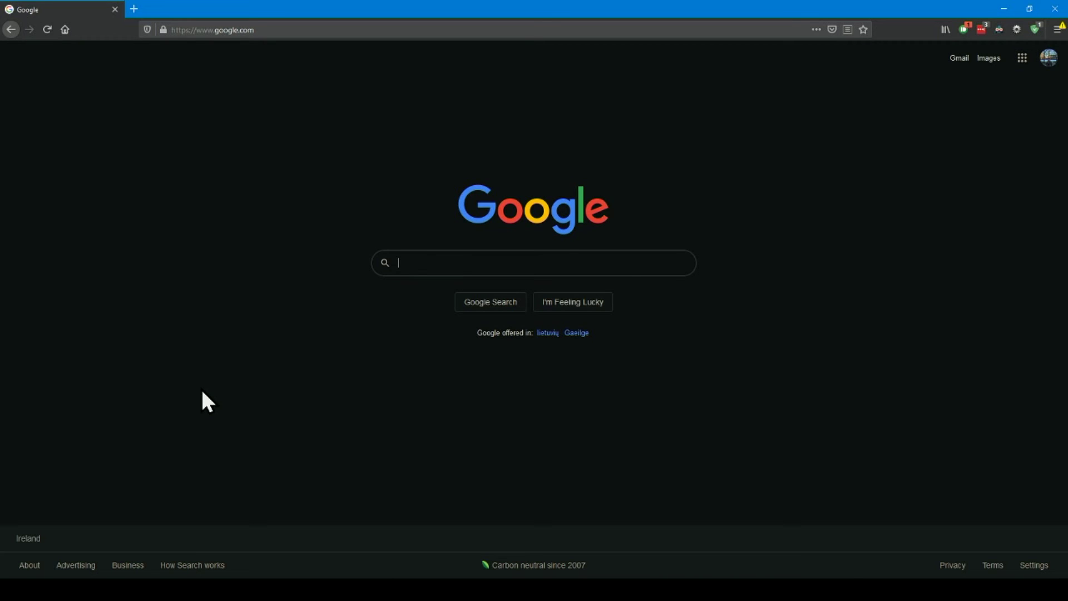
type("site:")
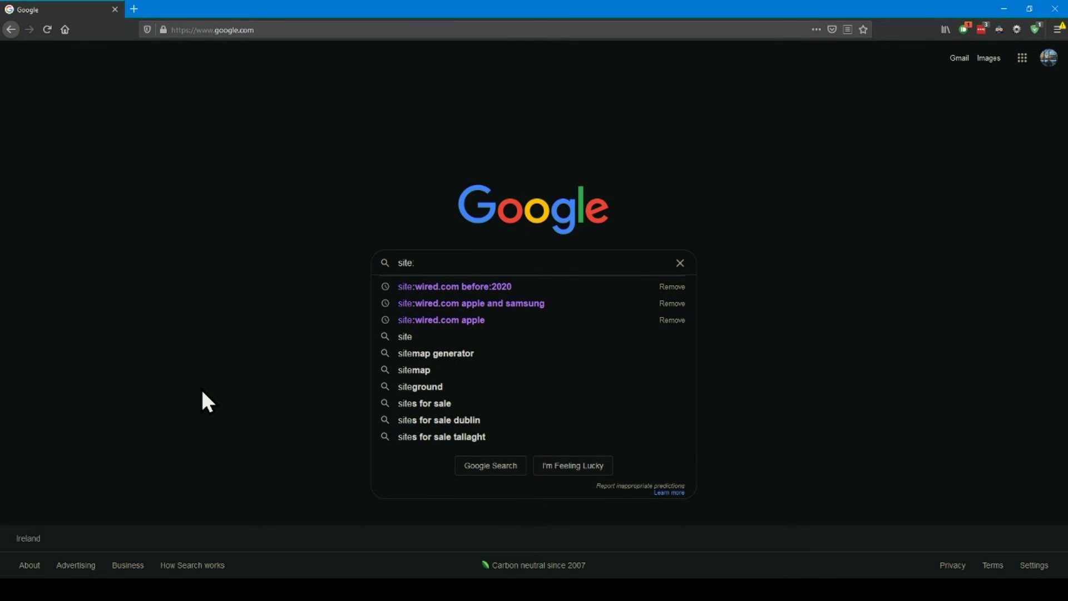
type("wired.com ")
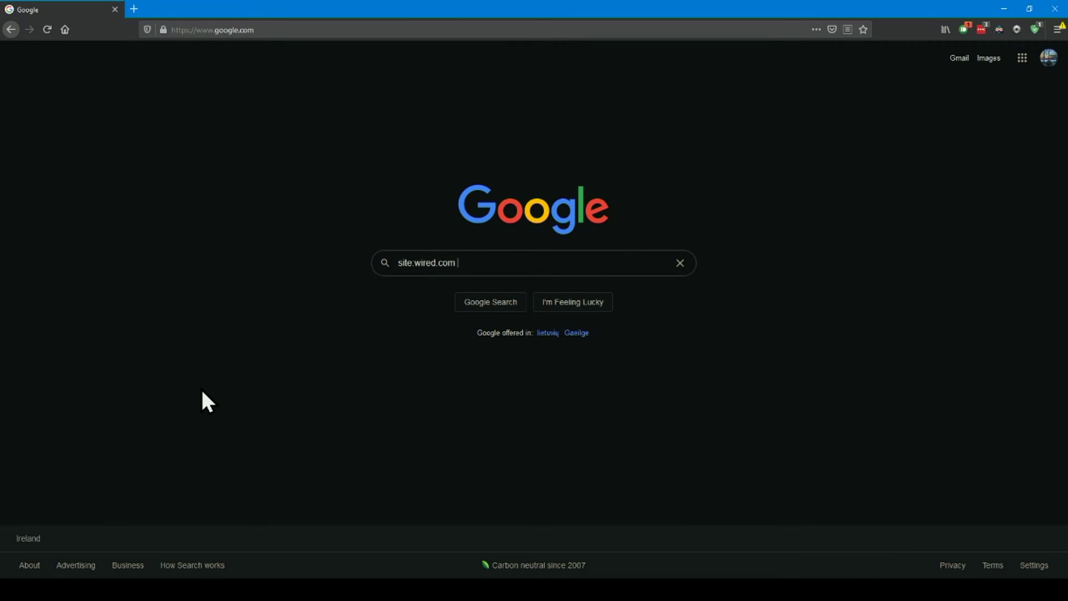
type("after")
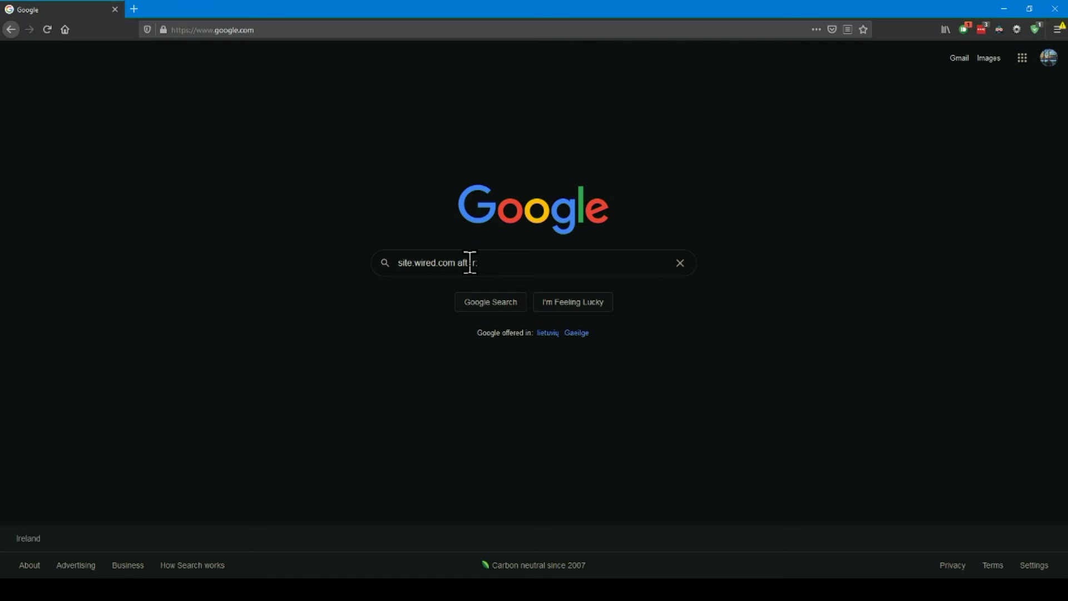
type(":2020")
key("Return")
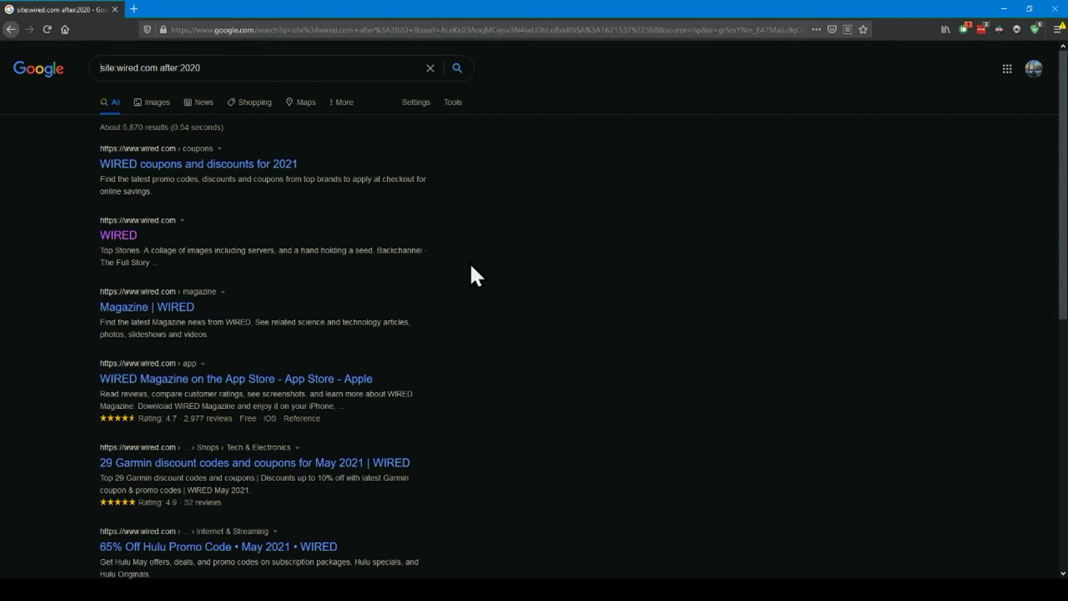
type("apple")
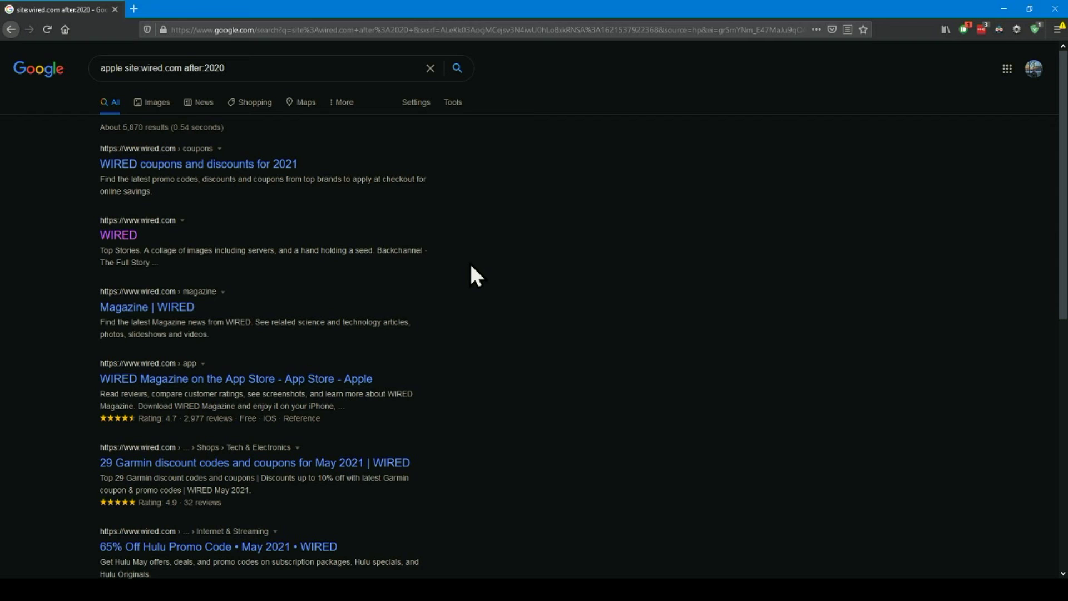
key("Return")
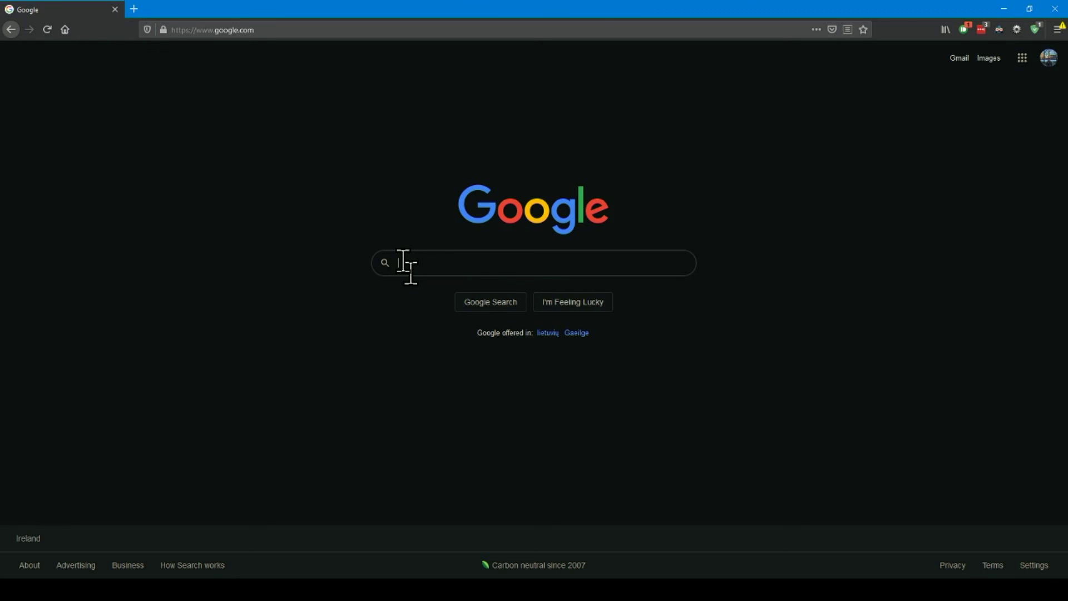
Search for site:wired.com filetype:pdf and open the Federal Agency Data Mining Report Act result.
type("site:wired.com filetype:pdf")
key("Return")
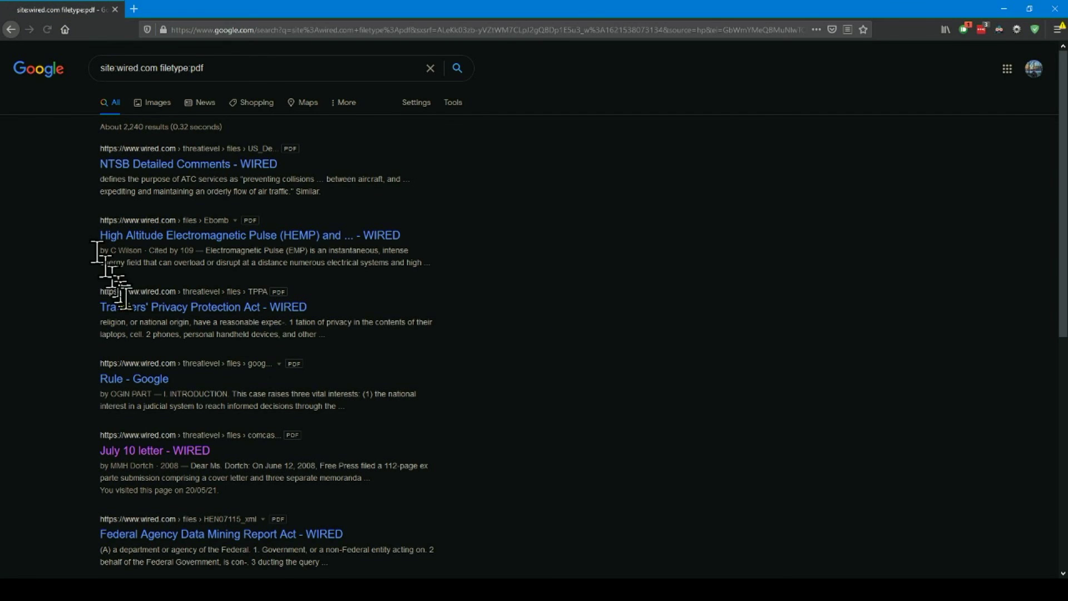
scroll(128, 390, "down", 2)
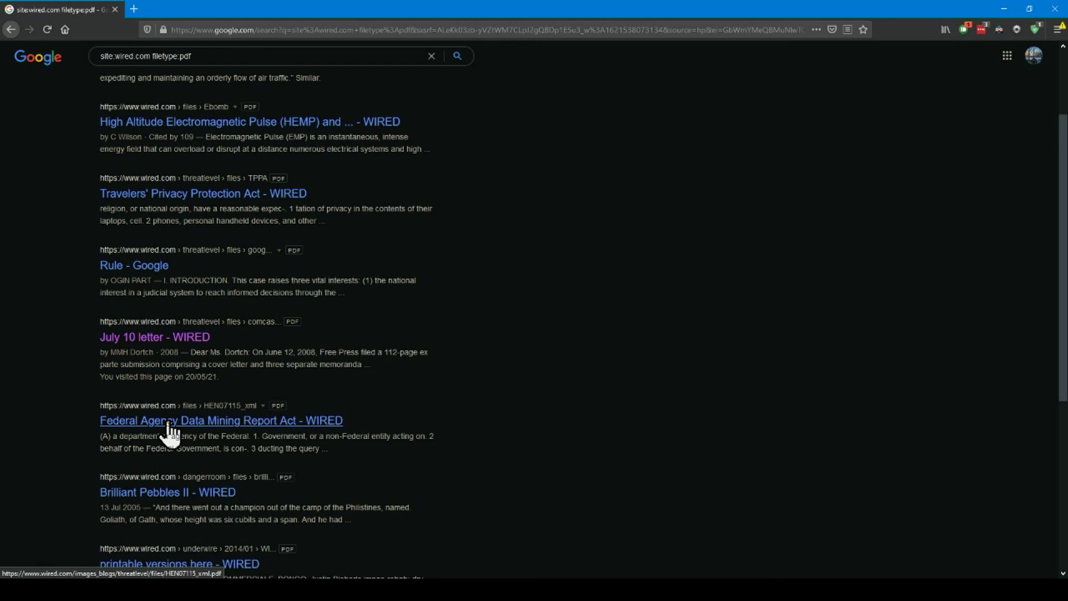
left_click(168, 422)
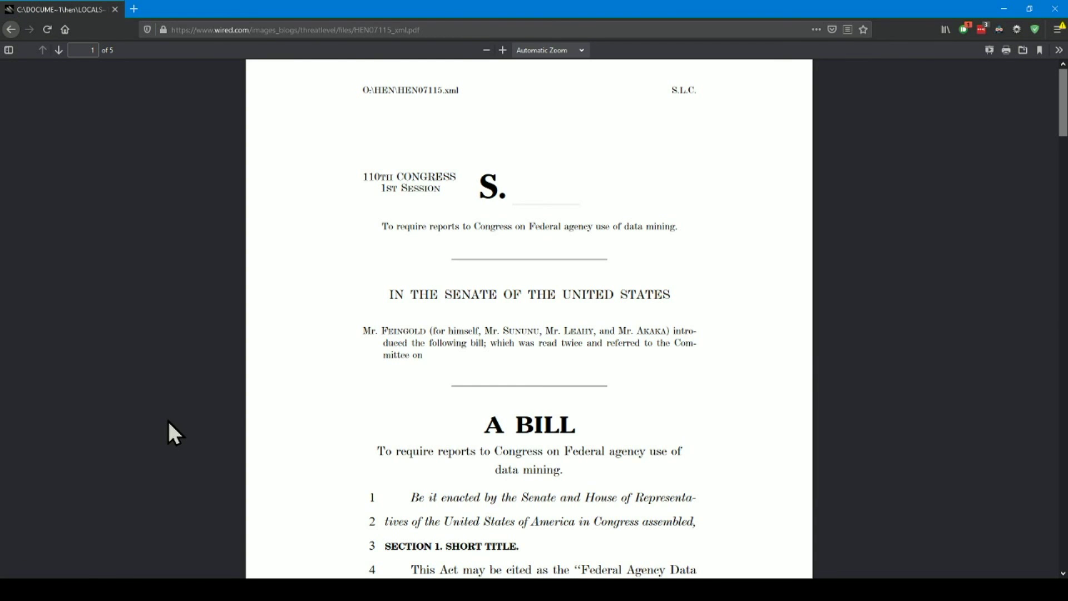
Return to the PDF search results and open the Brilliant Pebbles II document.
key("alt+Left")
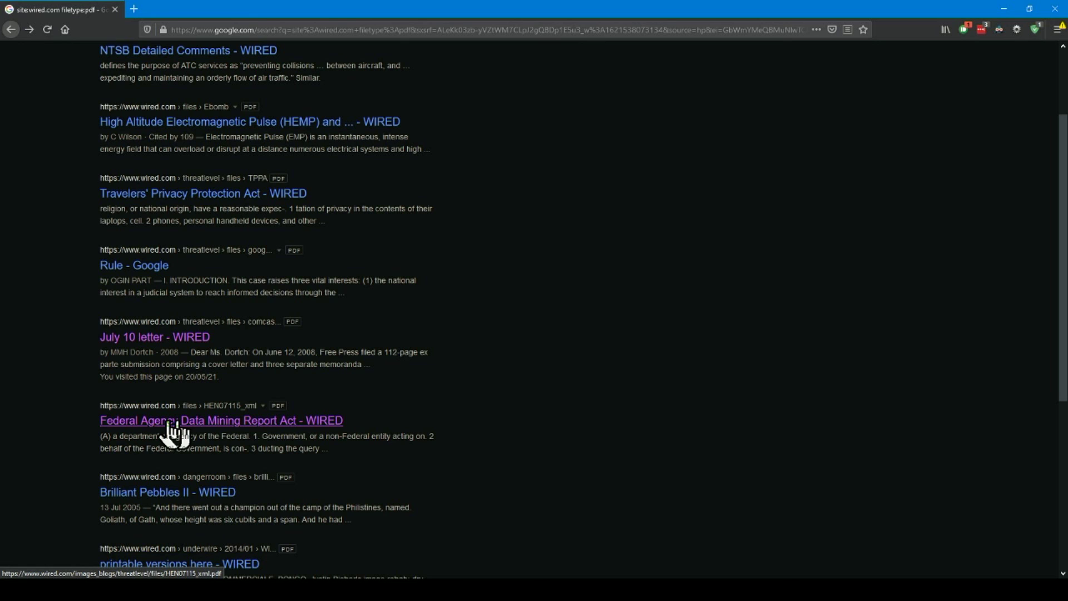
scroll(172, 437, "down", 1)
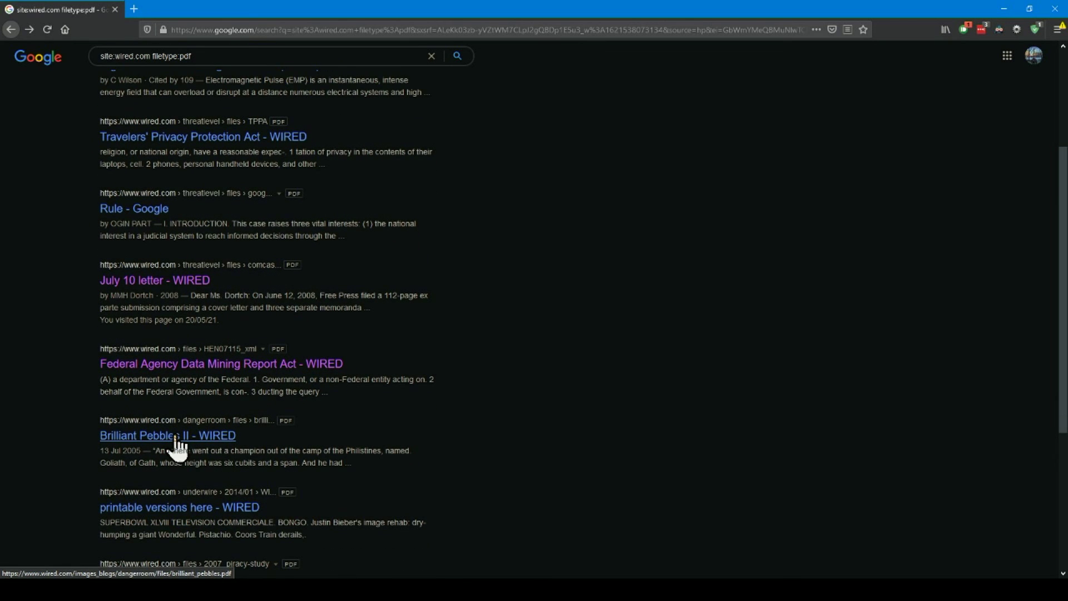
left_click(178, 435)
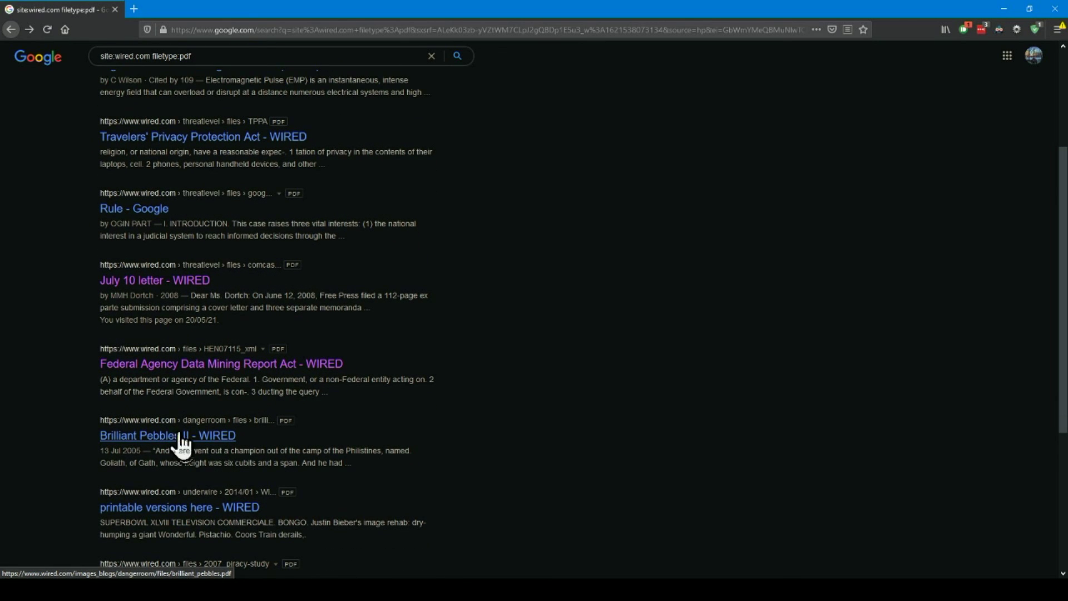